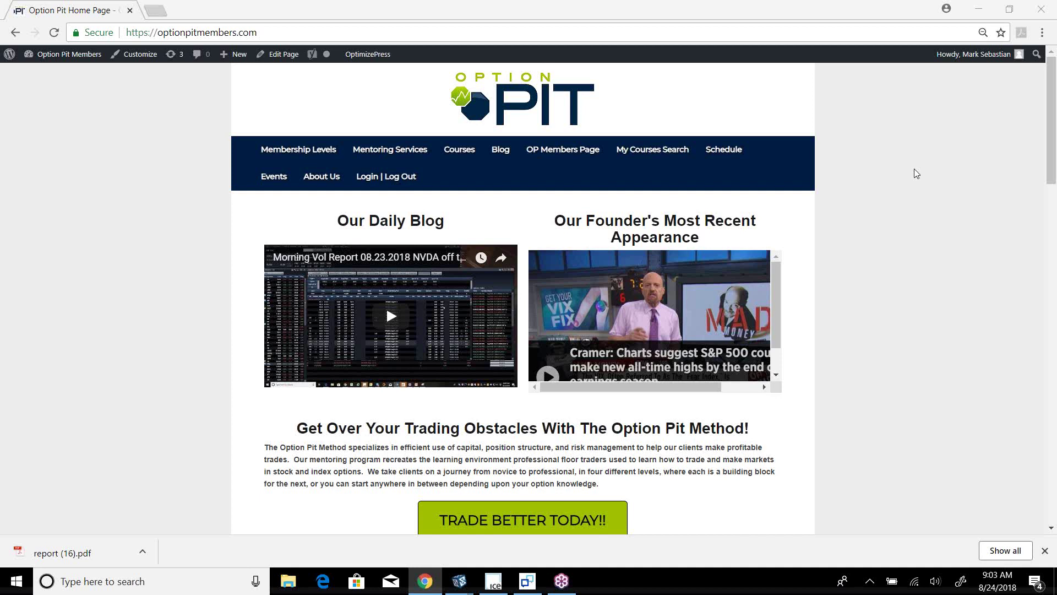
Open the workshop registration page at optionpitmembers.com/easy123.
left_click(296, 32)
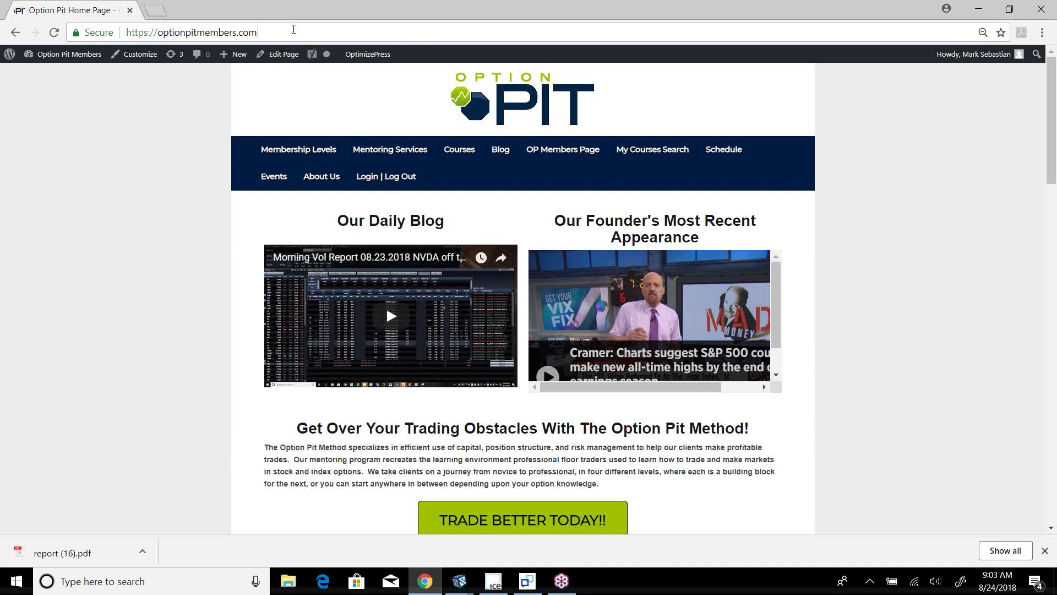
left_click(292, 34)
type("/easy")
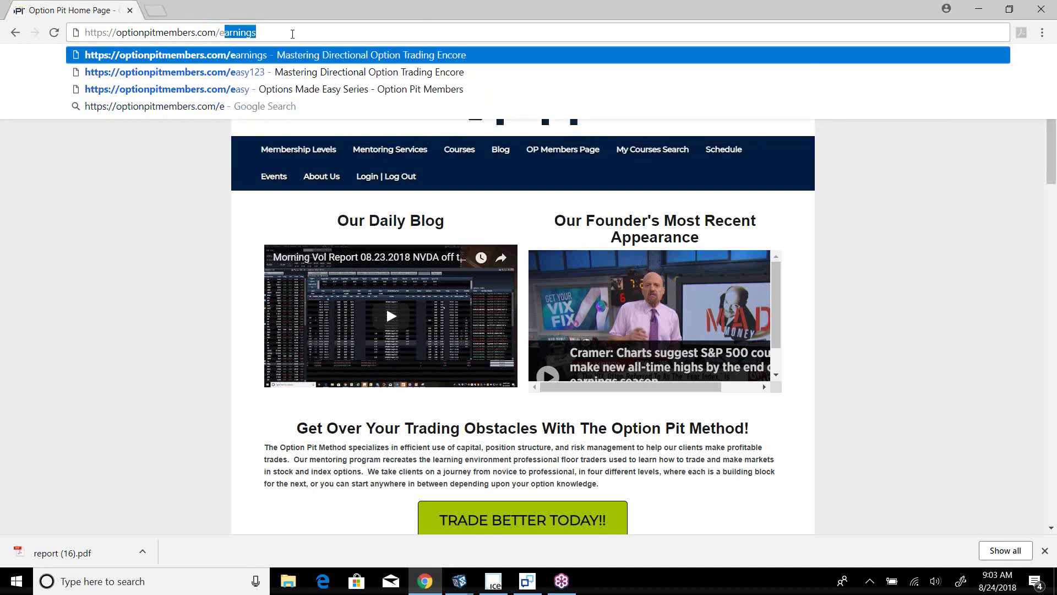
type("123")
key("Return")
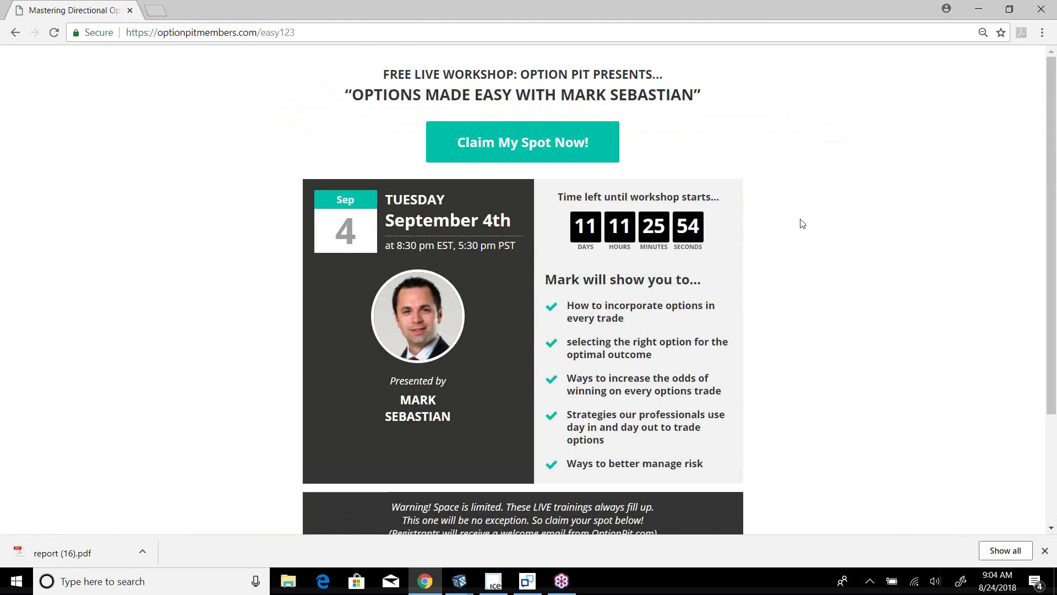
Close the workshop web page and load ^SPX from the watchlist in Sterling VolTrader.
left_click(130, 11)
left_click(157, 146)
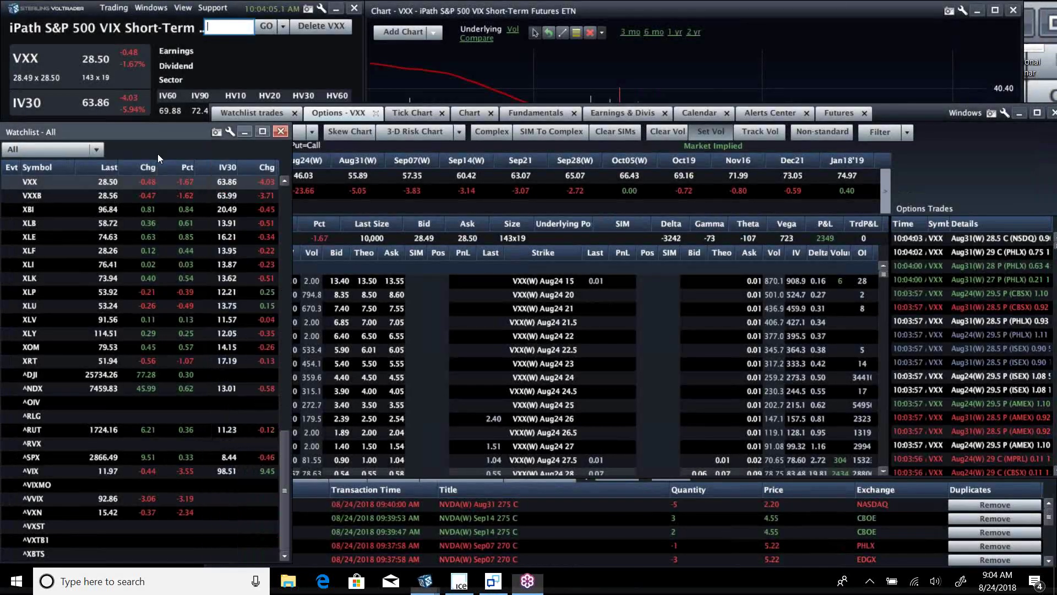
left_click(34, 461)
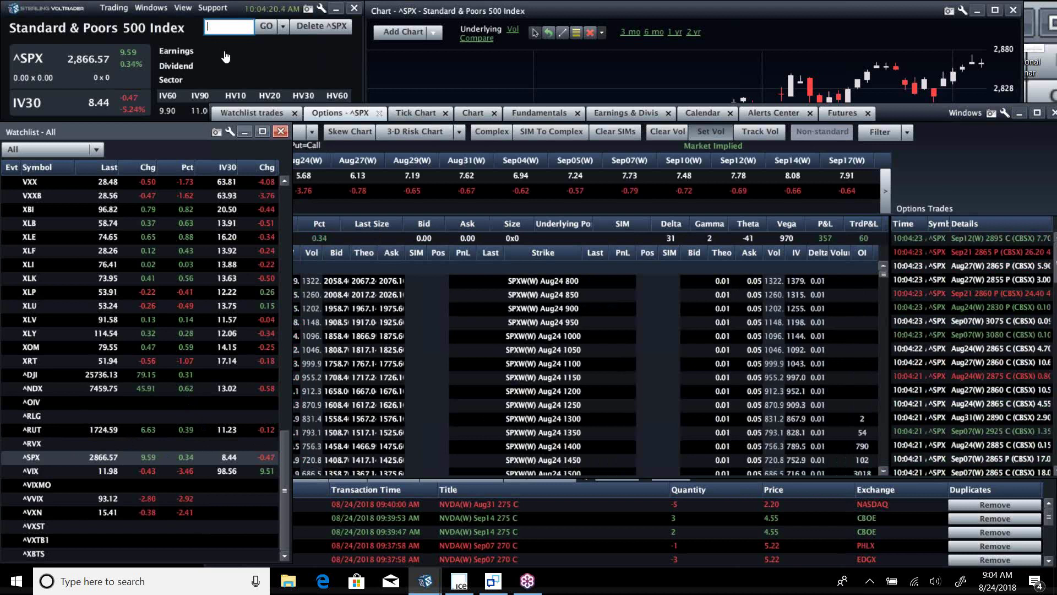
Look up the quote and option chain for UUP and review the start of the watchlist.
left_click(238, 30)
type("uup")
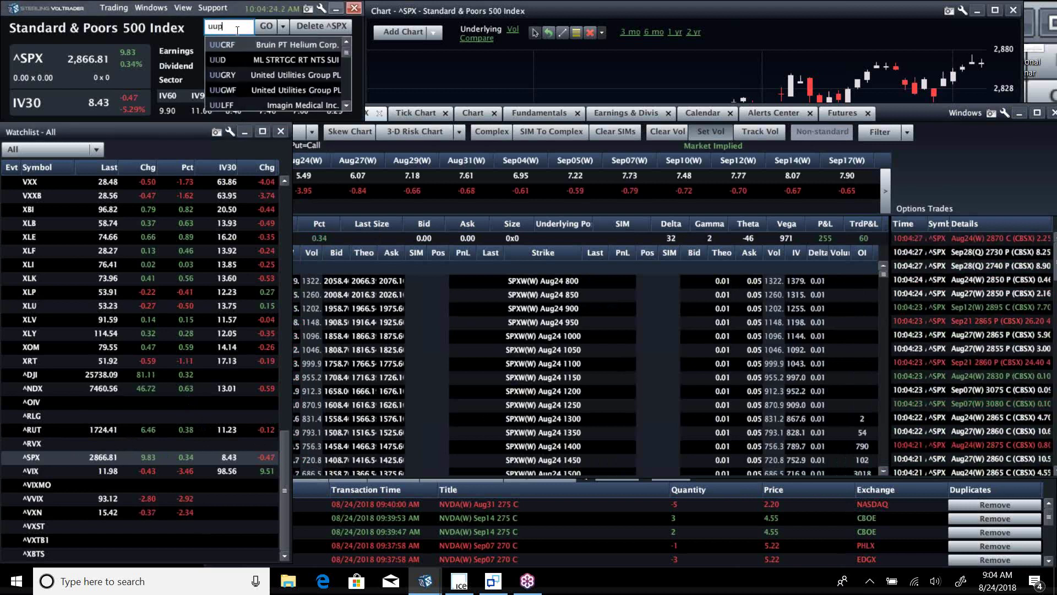
key("Return")
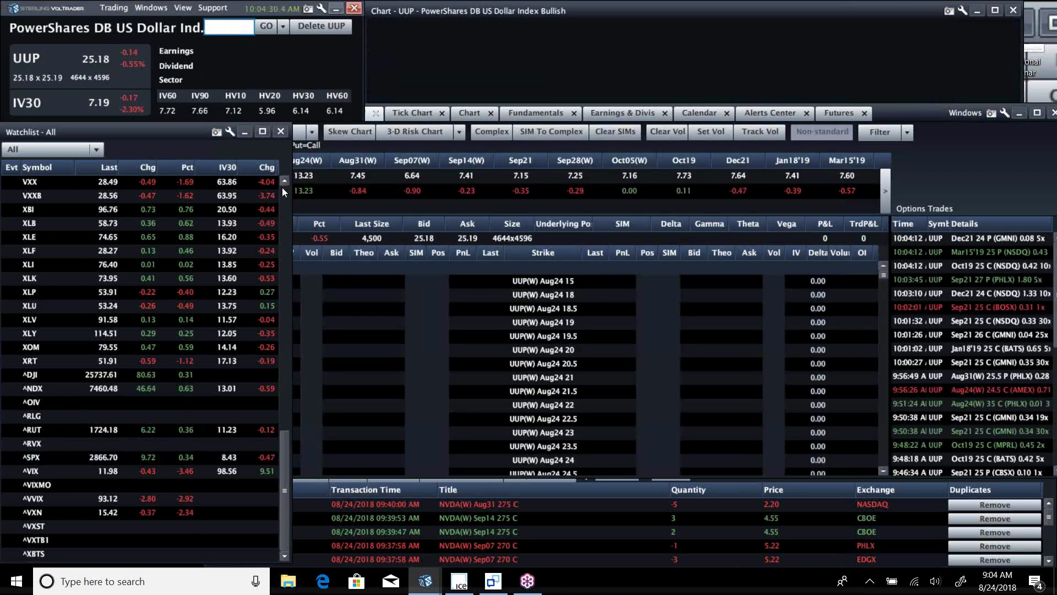
left_click(283, 190)
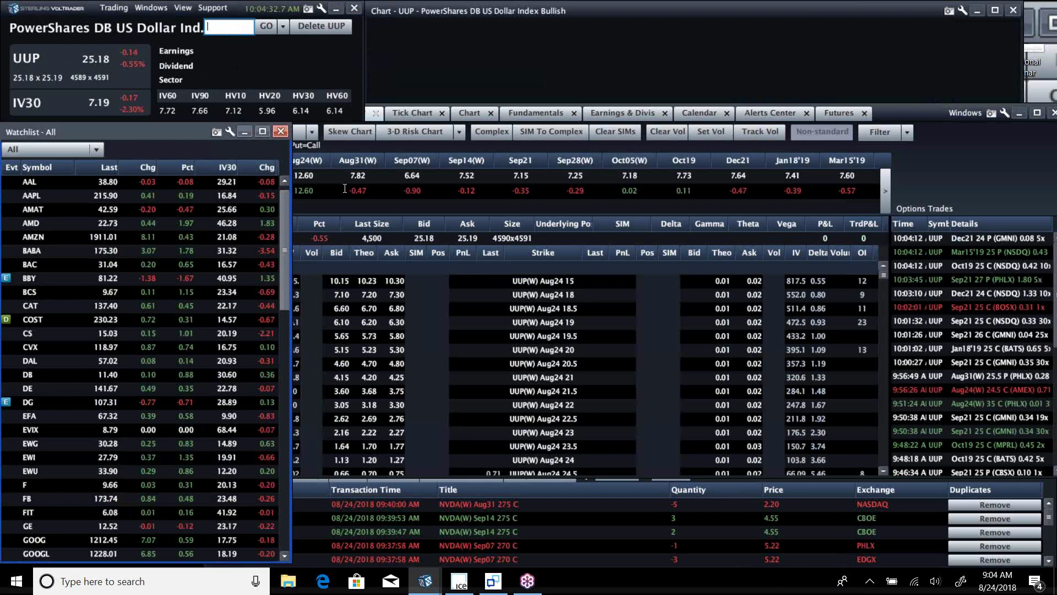
left_click(826, 244)
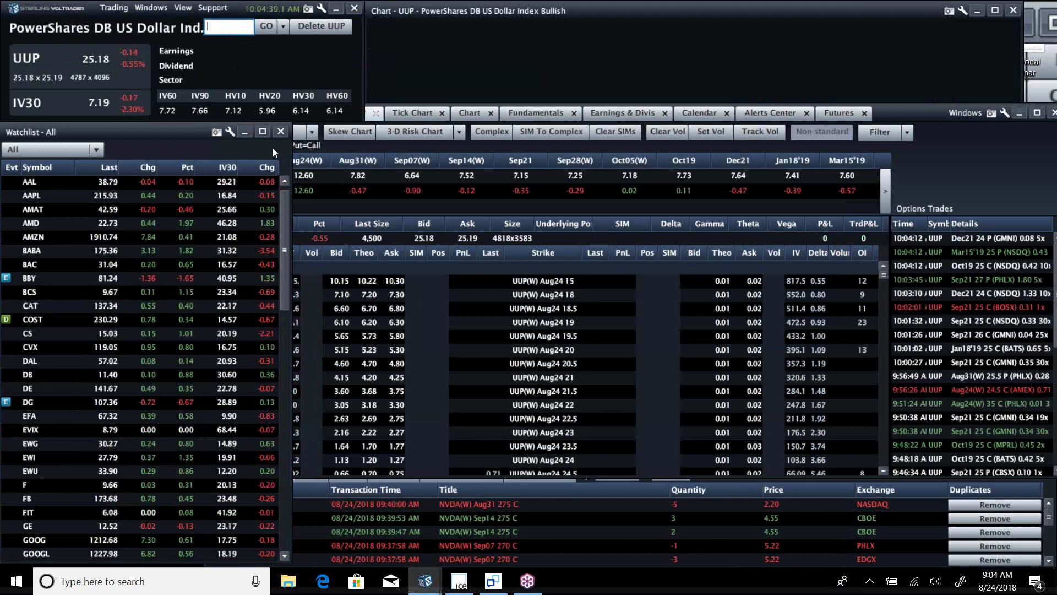
Look up the quote and option chain for SQ.
left_click(231, 28)
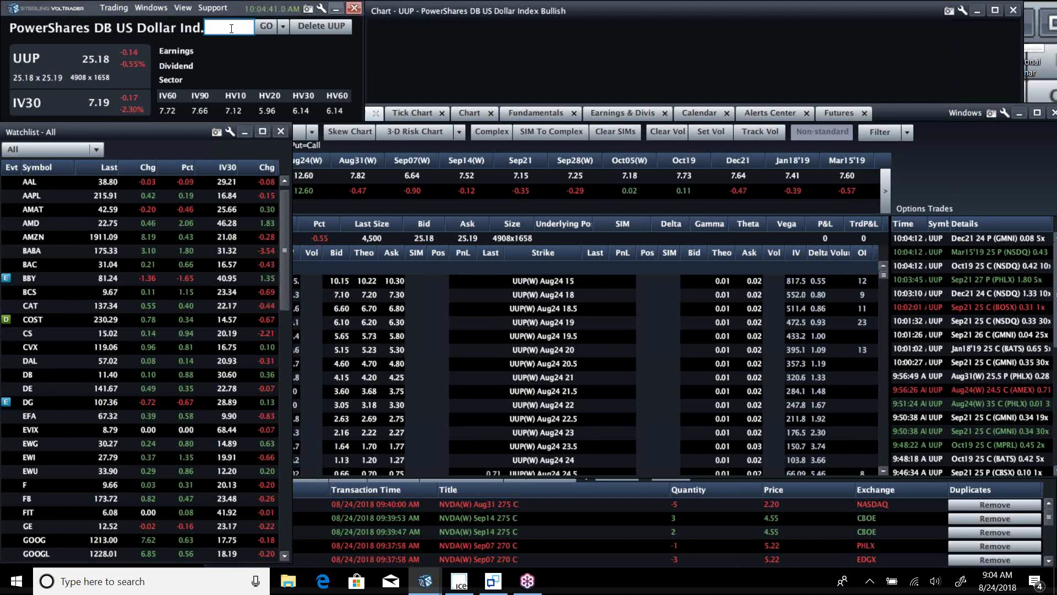
type("sq")
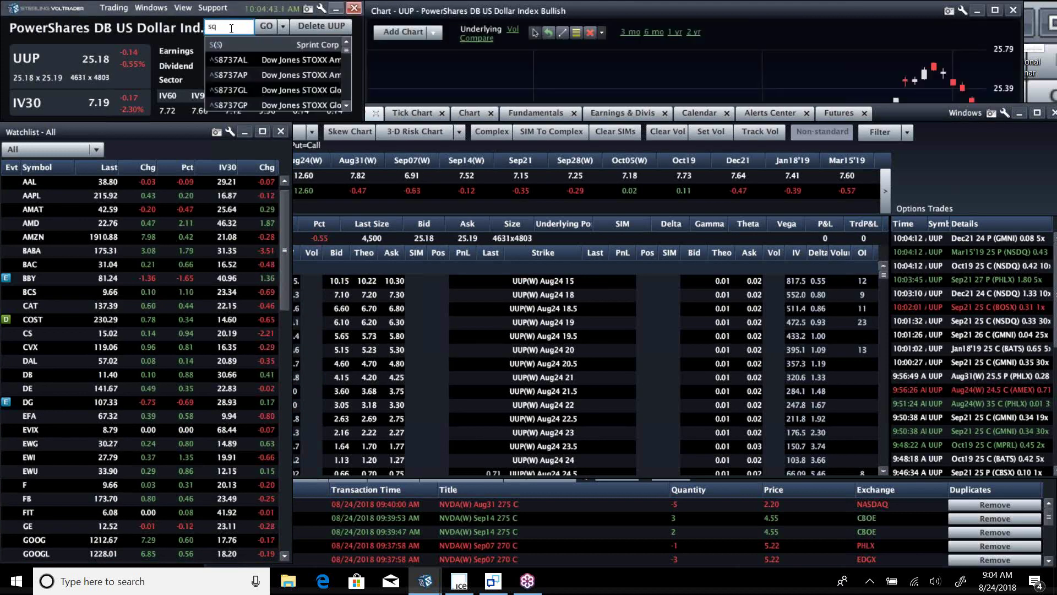
key("Return")
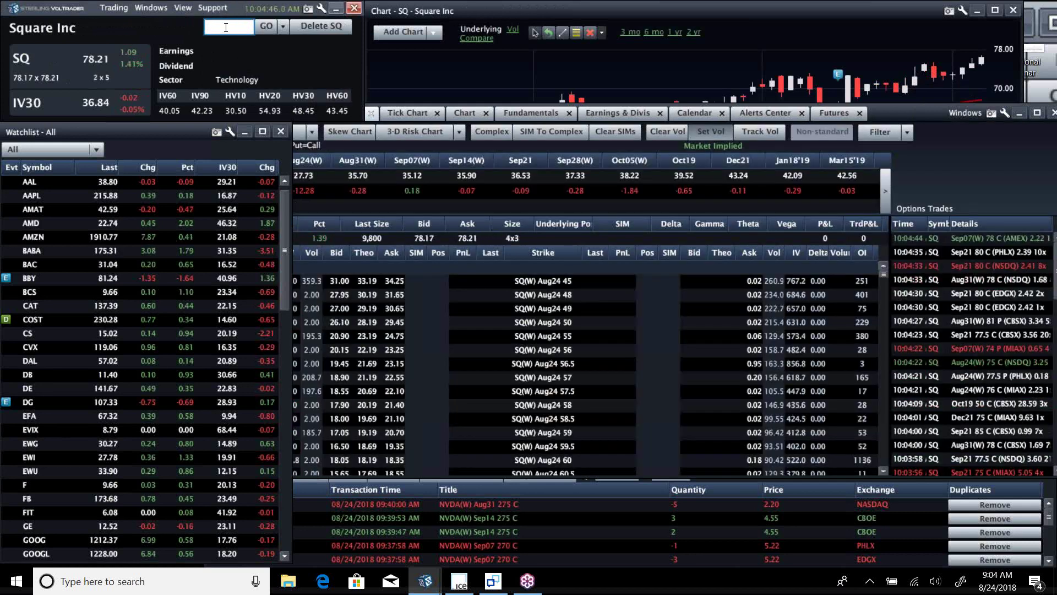
Look up V and check its held options with the positions-only filter, restoring the full chain.
type("v")
key("Return")
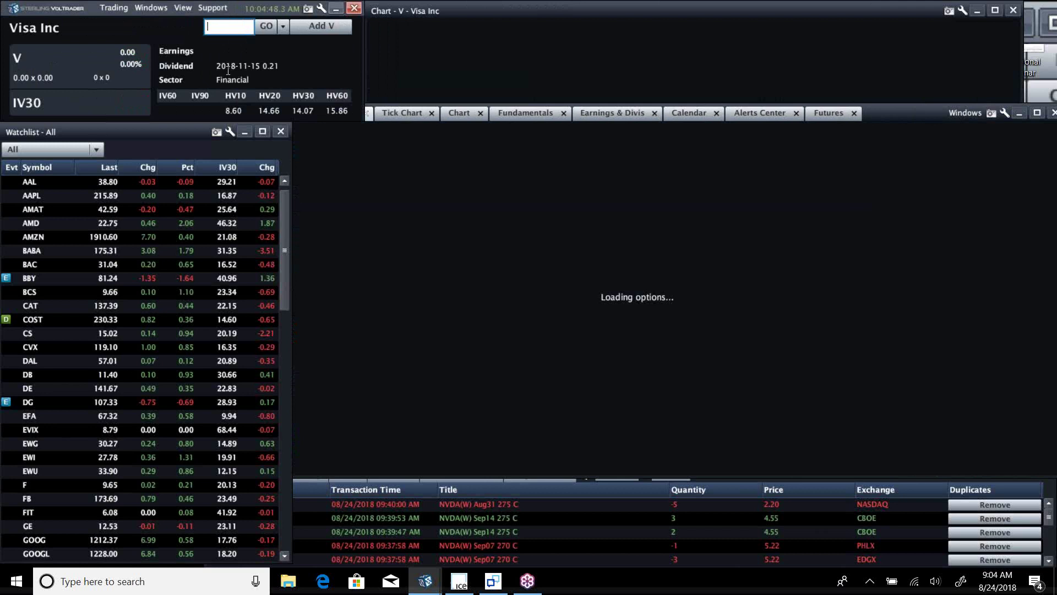
left_click(387, 328)
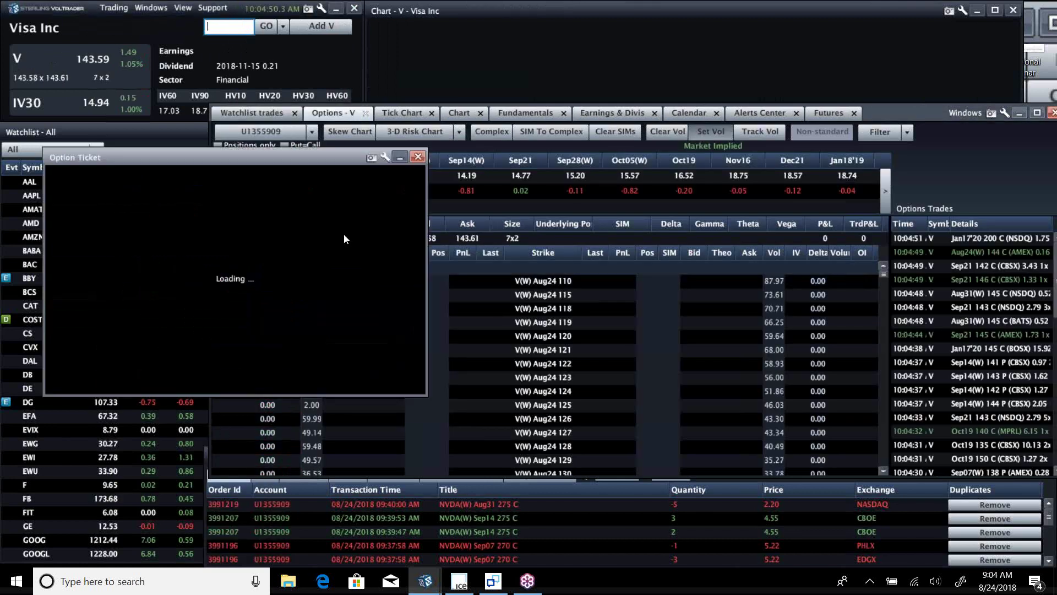
left_click(423, 156)
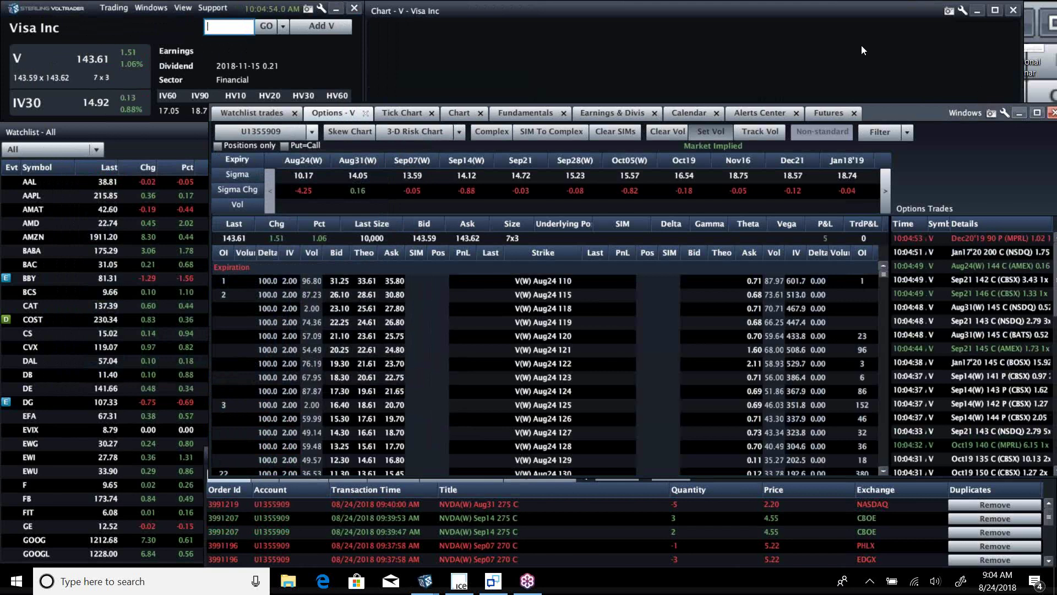
left_click(218, 144)
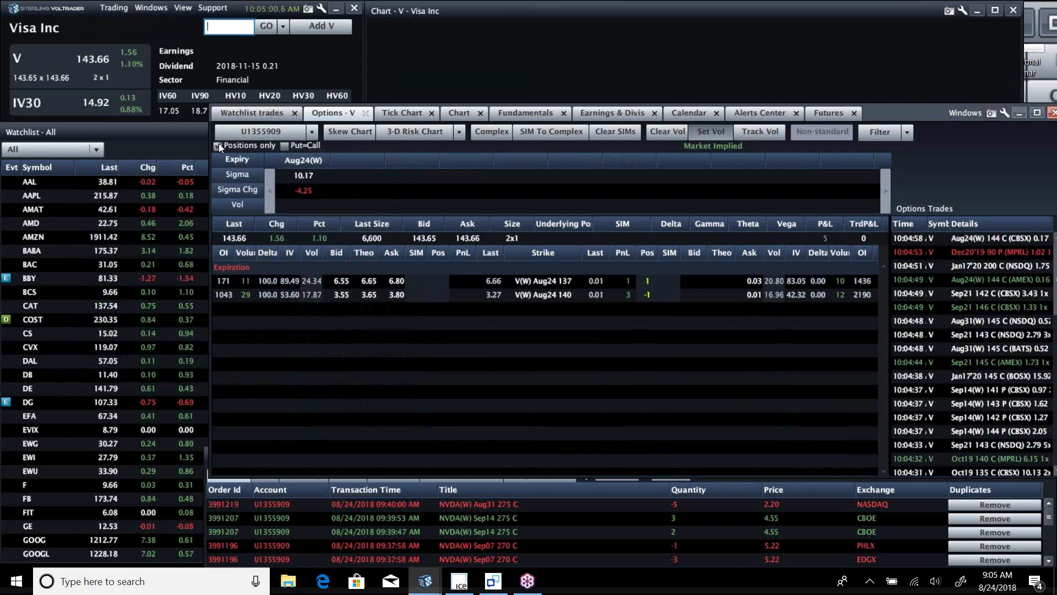
left_click(218, 144)
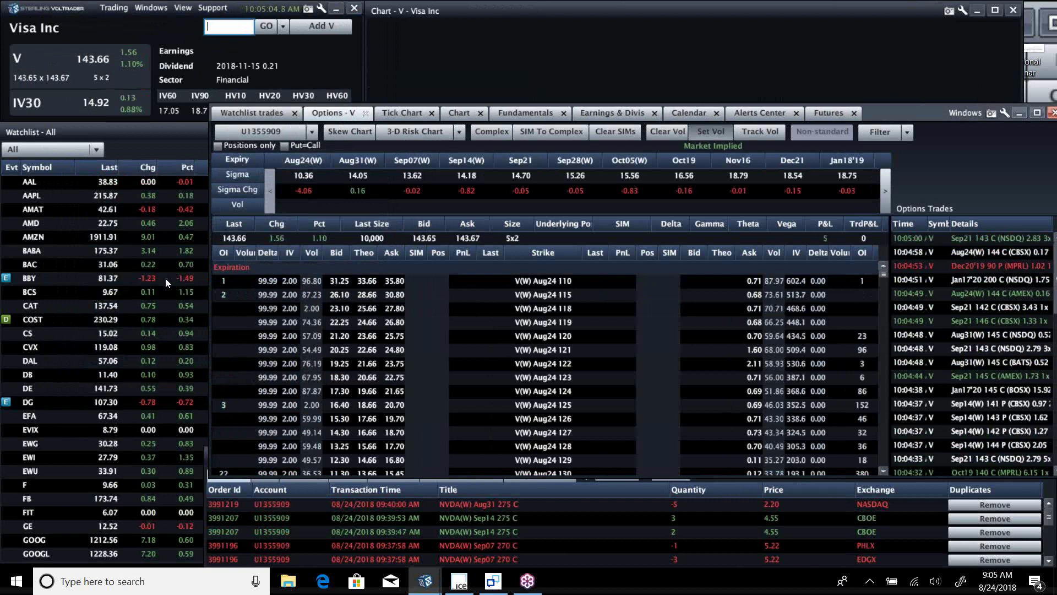
Look up PYPL and check for held options with the positions-only filter, restoring the full chain.
left_click(215, 28)
type("PYPL")
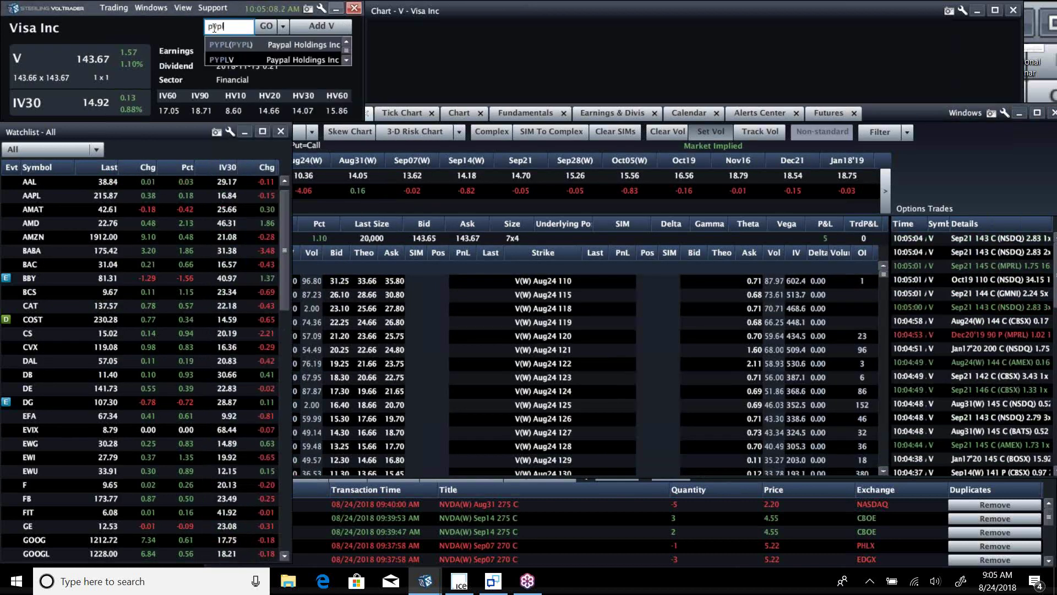
key("Return")
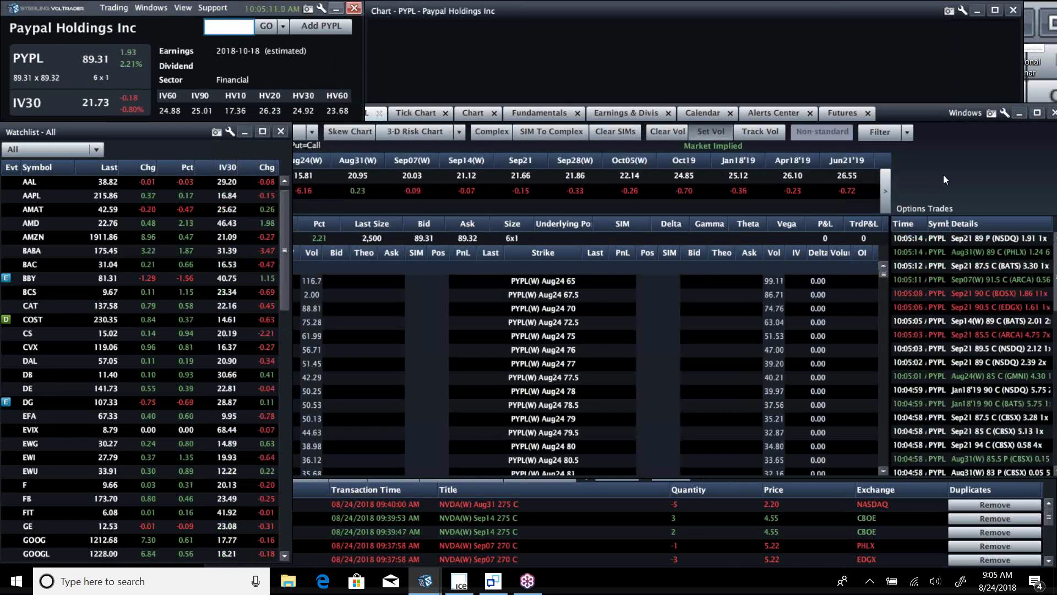
left_click(943, 174)
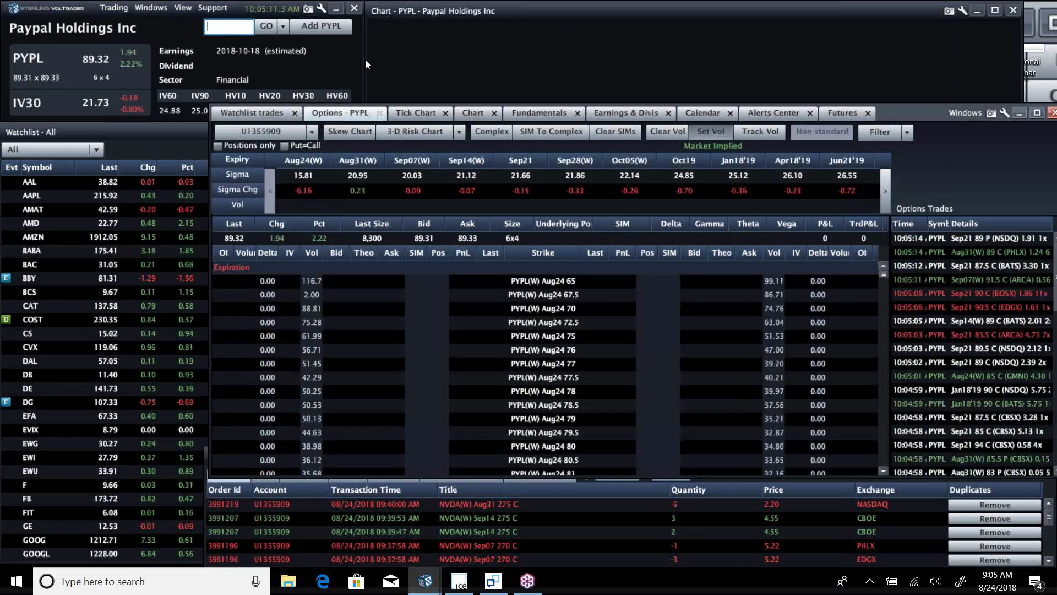
left_click(219, 146)
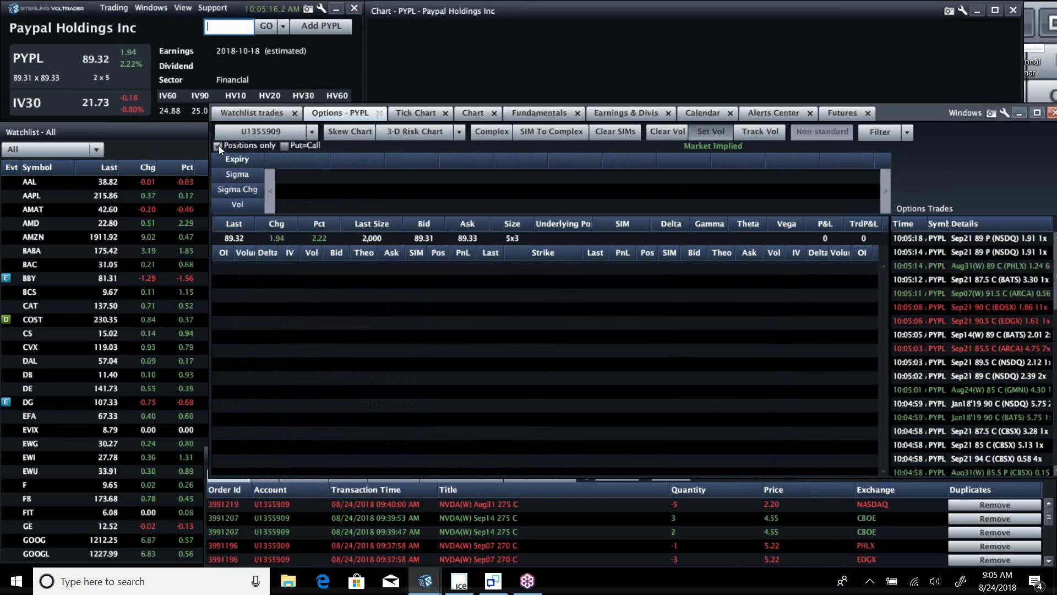
left_click(219, 145)
Review the index symbols at the end of the watchlist and look up the quote and option chain for QQQ.
left_click(191, 132)
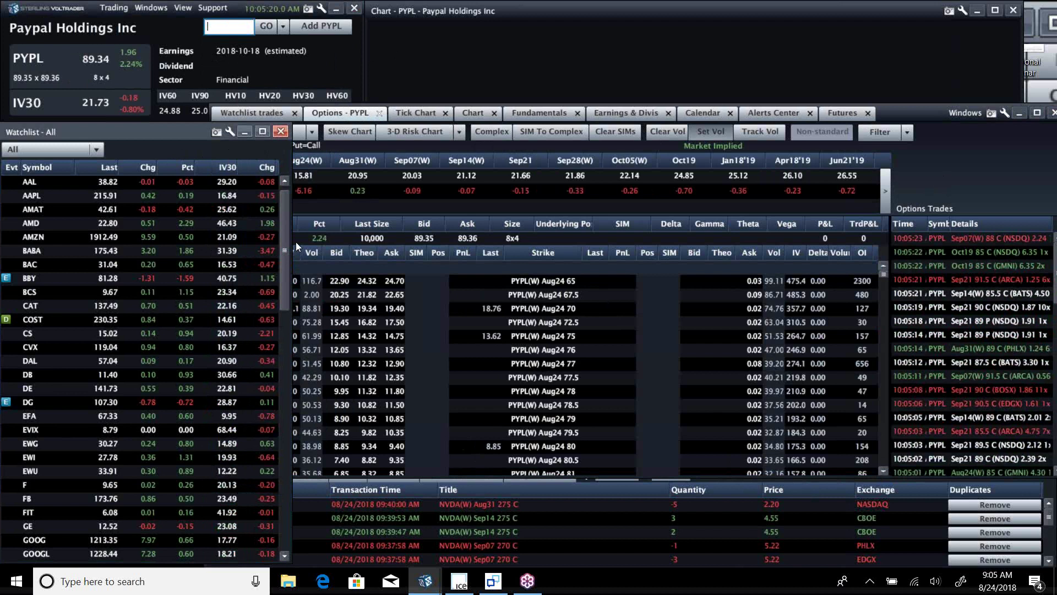
left_click_drag(285, 220, 292, 476)
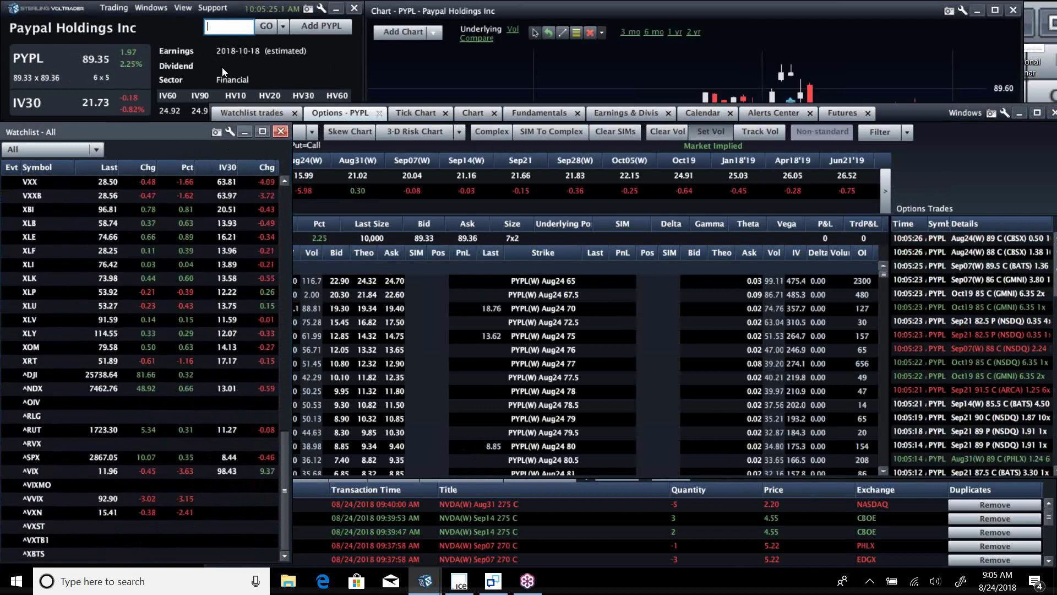
left_click(224, 27)
type("IW")
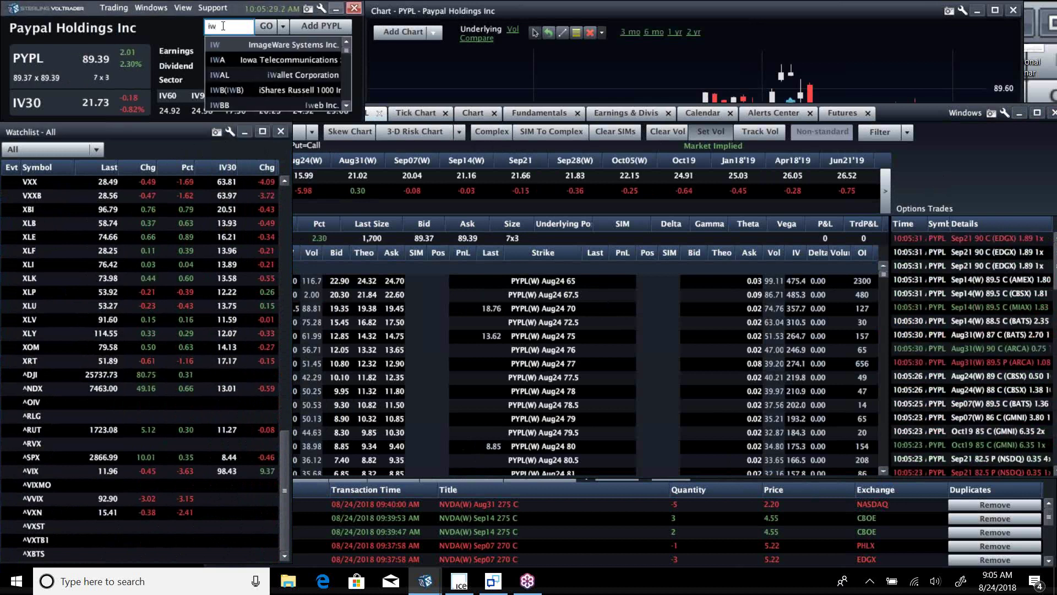
key("BackSpace")
type("qqq")
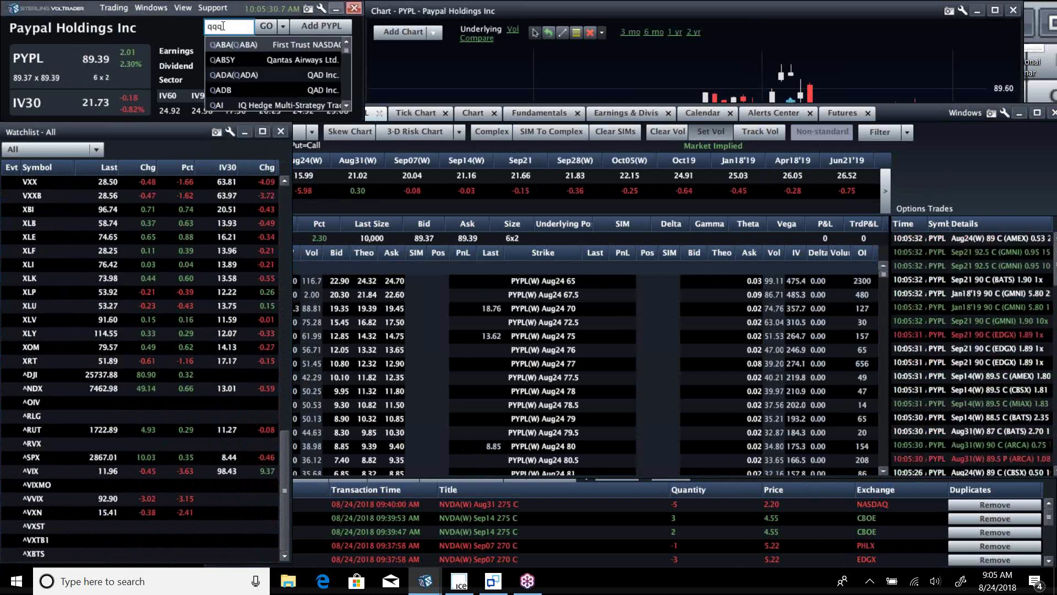
key("Return")
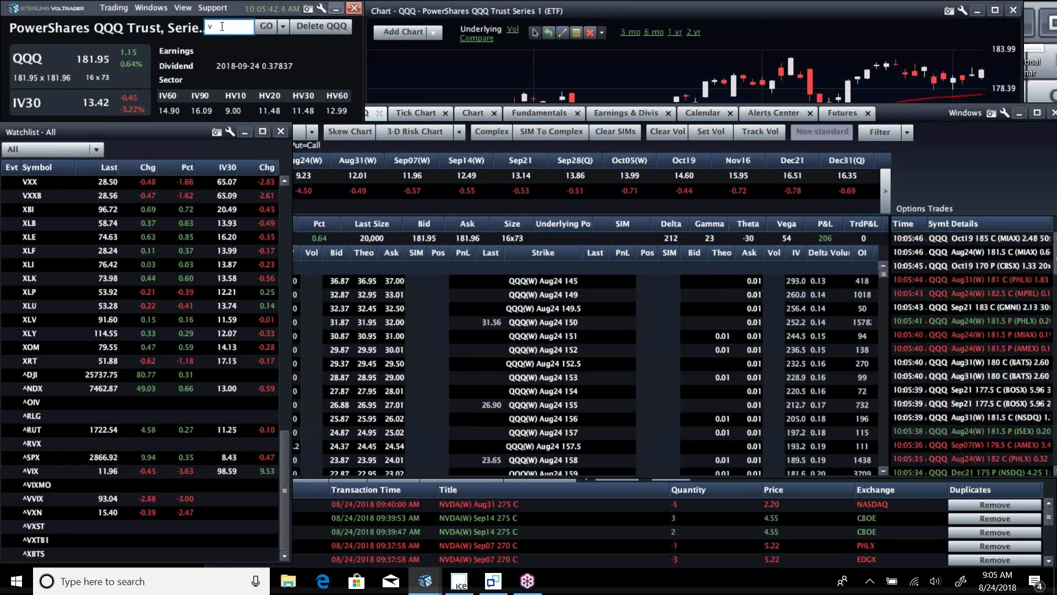
Look up the quote and option chain for VIX and review the watchlist from its first to its last symbols.
type("vix")
key("Return")
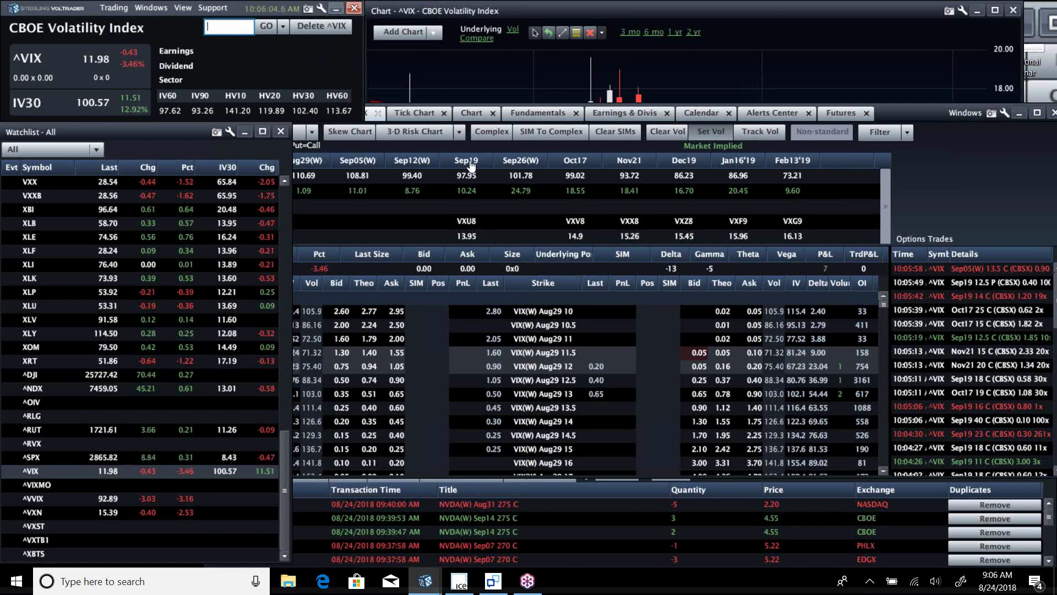
left_click(158, 151)
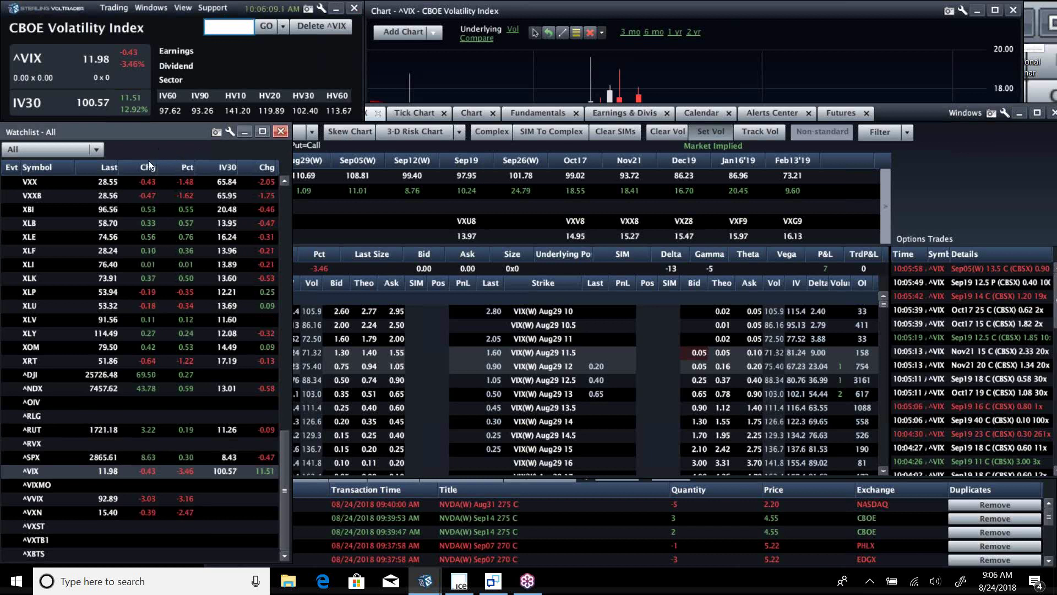
left_click(280, 197)
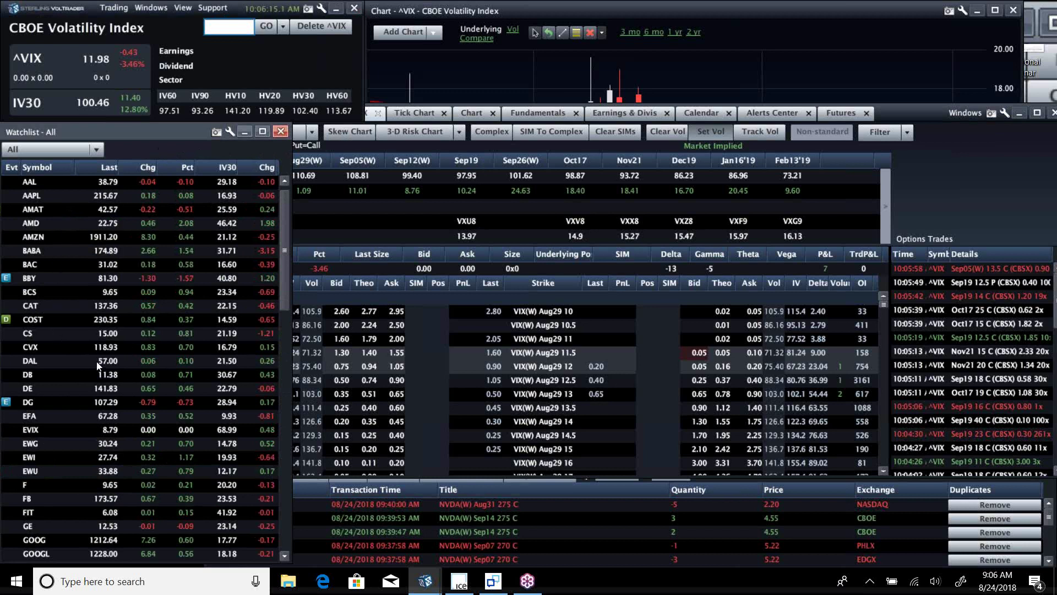
left_click_drag(282, 221, 306, 483)
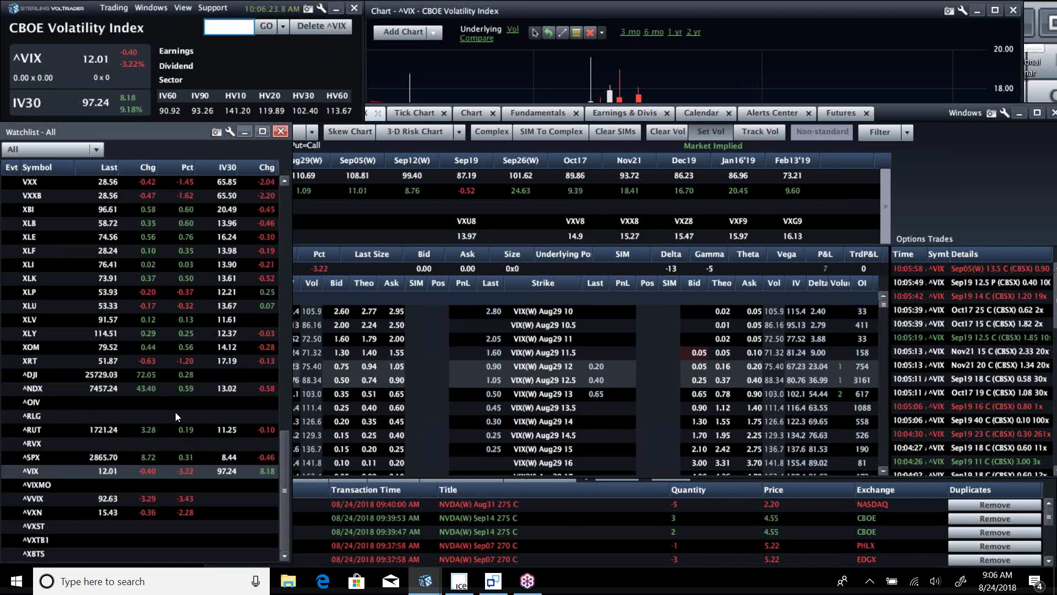
Look up the quotes and option chains for SJM and PG.
left_click(223, 27)
type("sjm")
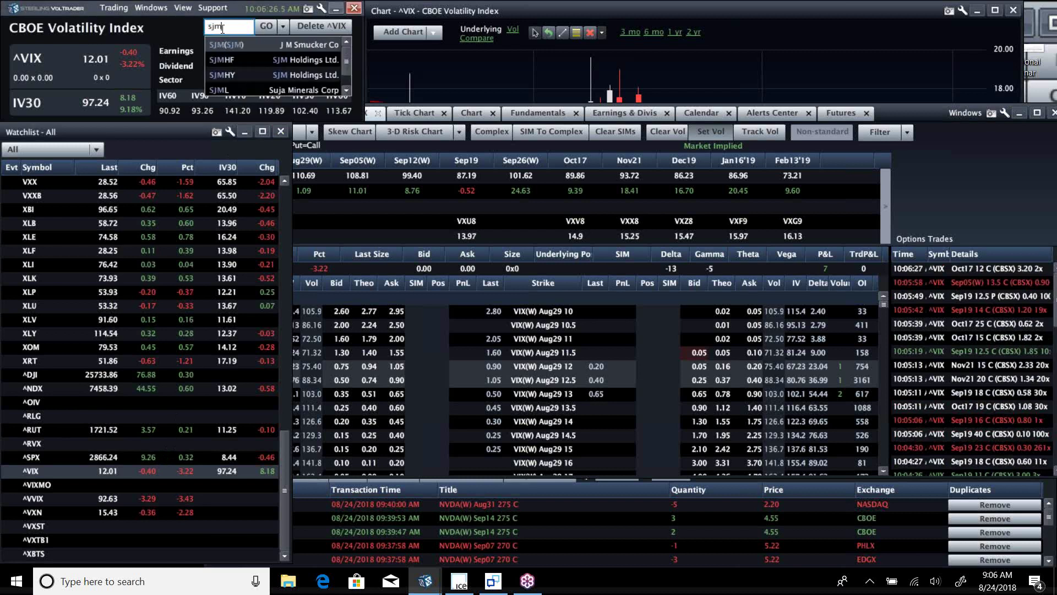
key("Return")
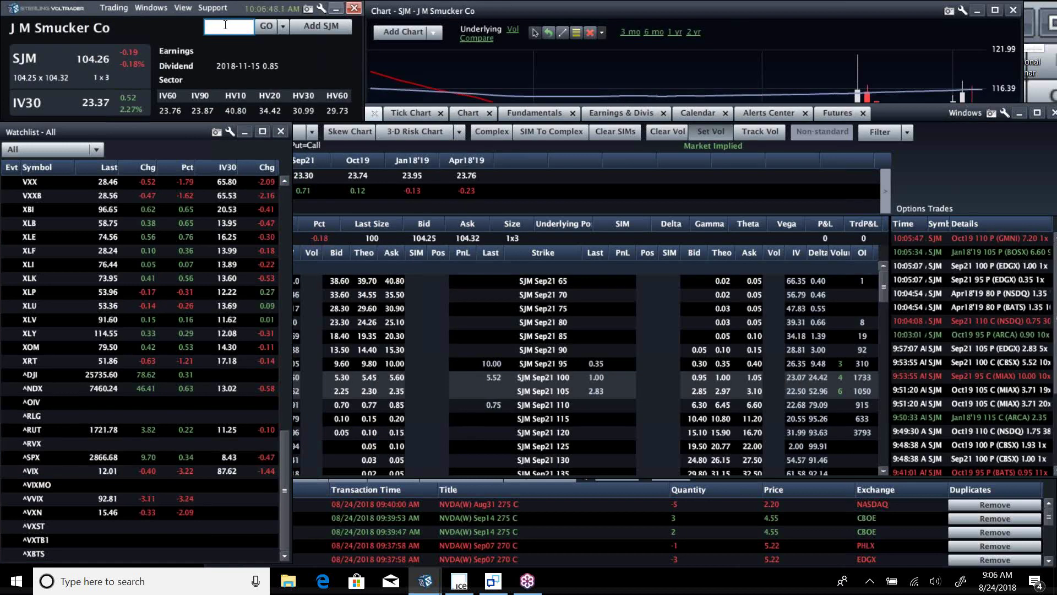
type("g")
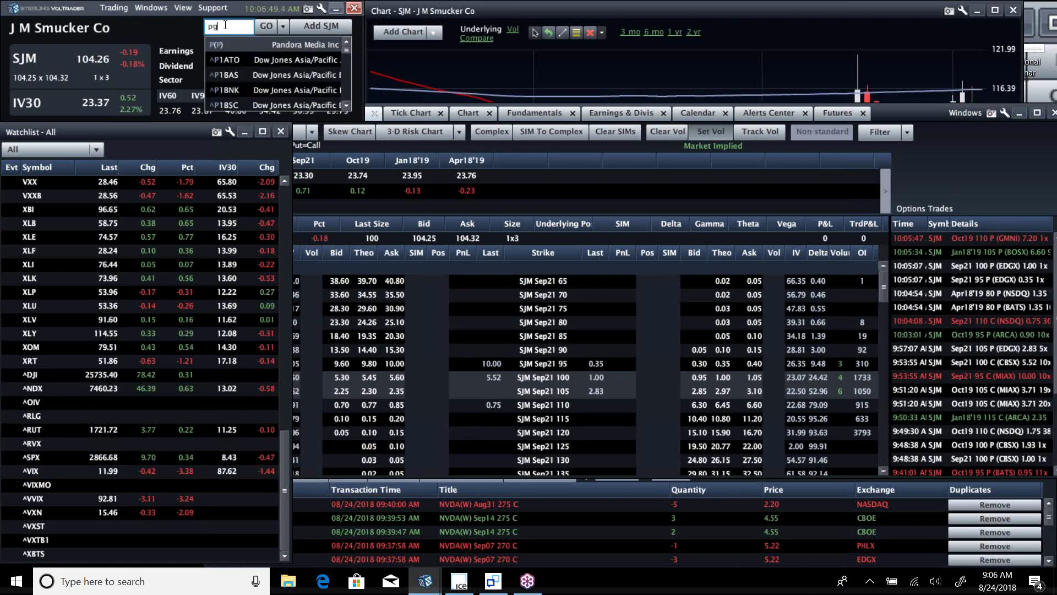
key("Return")
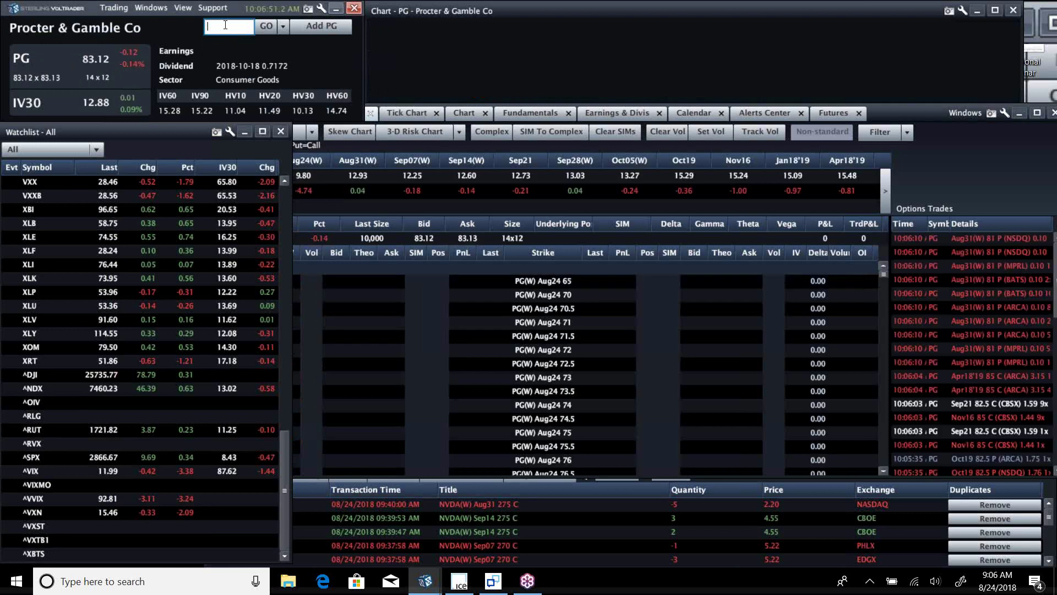
Look up the quote and option chain for WMT and return to the watchlist.
type("wmt")
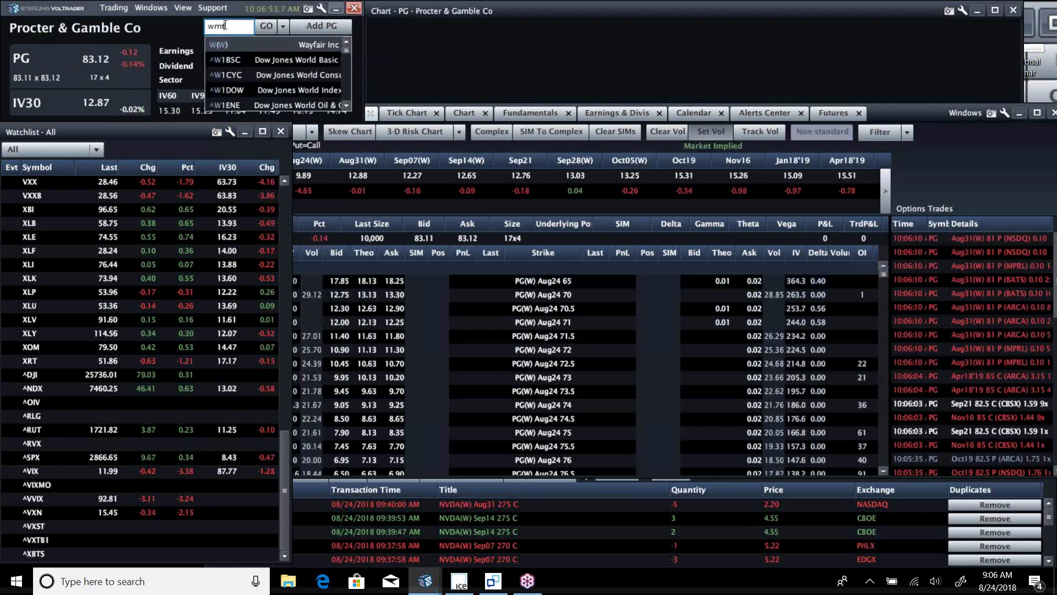
key("Return")
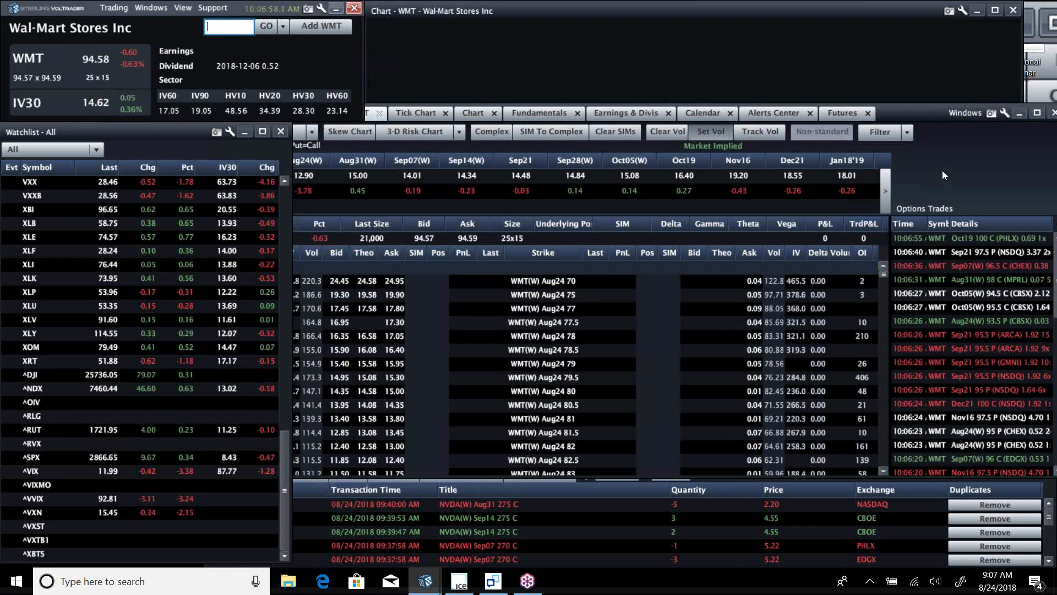
left_click(162, 161)
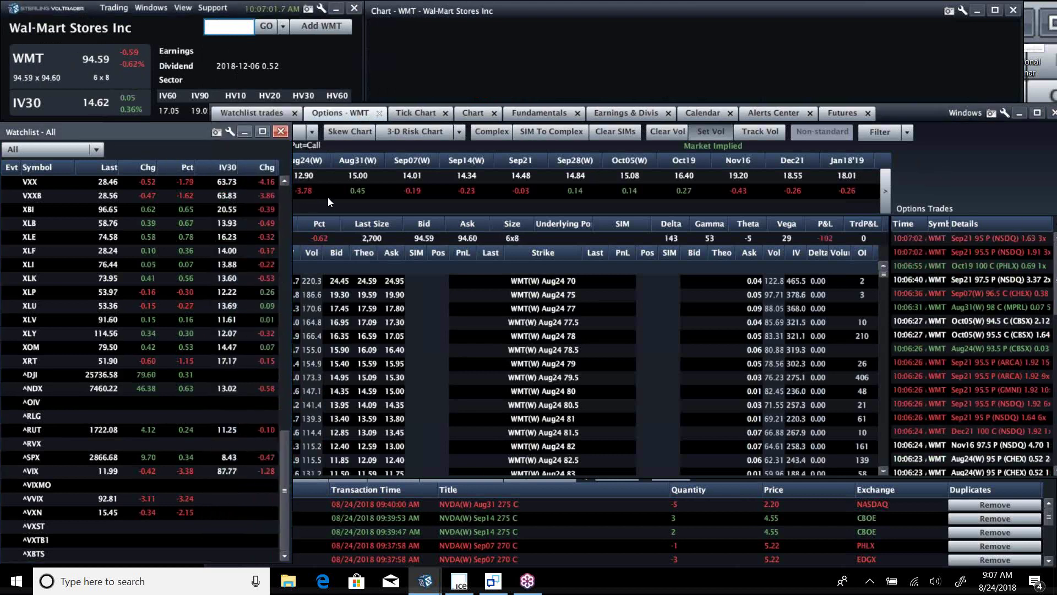
left_click(283, 183)
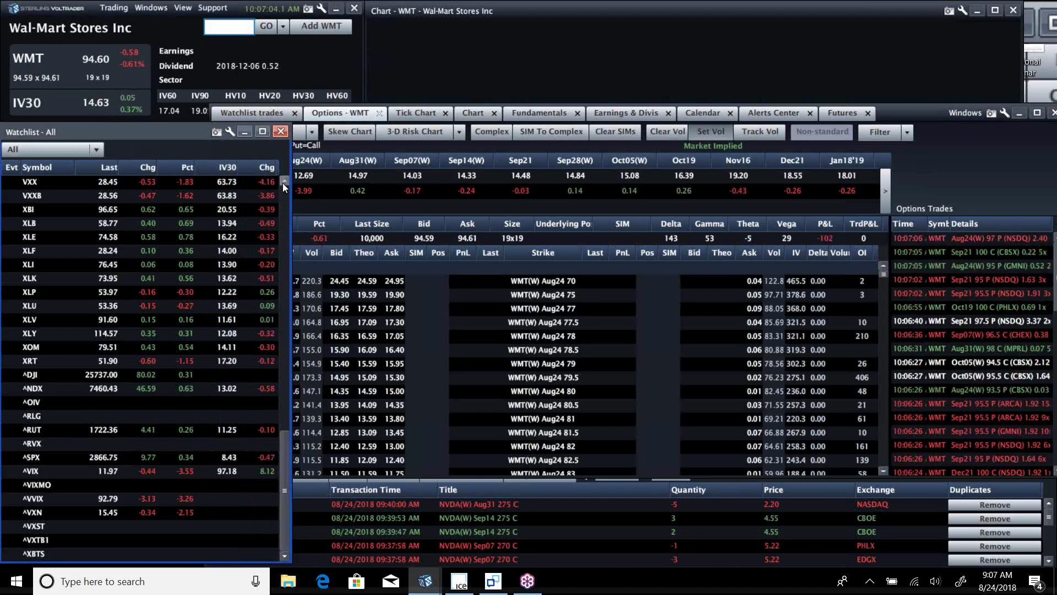
Look up the quote and option chain for NVDA, viewing the full options window before returning to the watchlist.
left_click(233, 31)
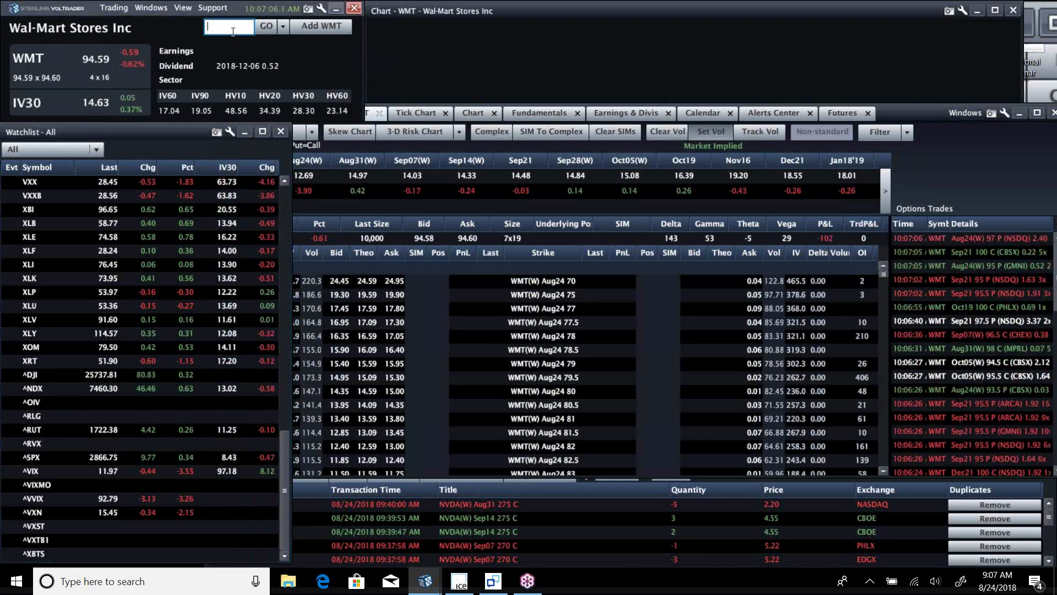
type("nvda")
key("Return")
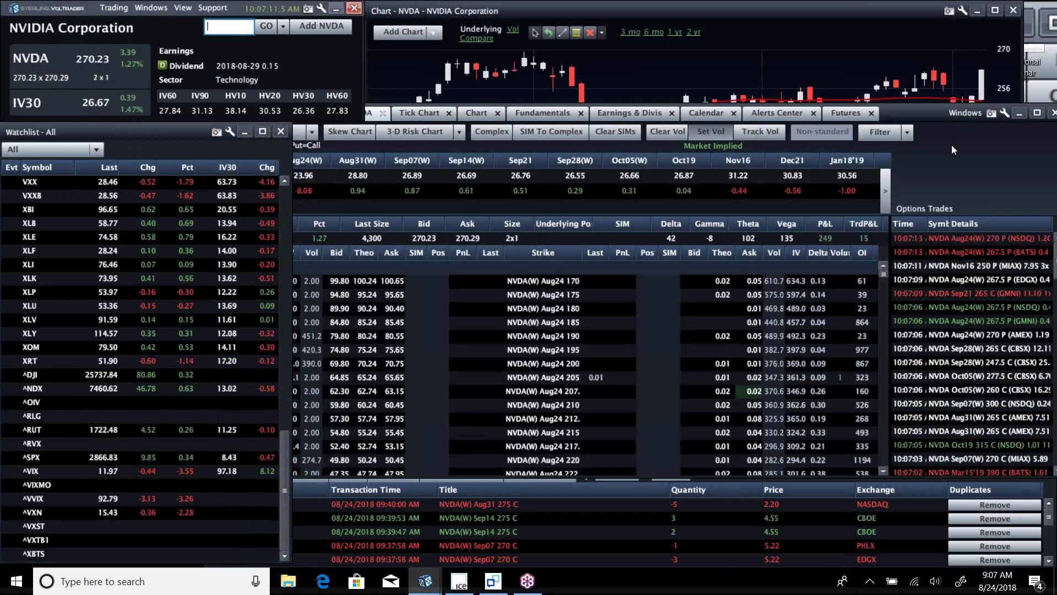
left_click(820, 143)
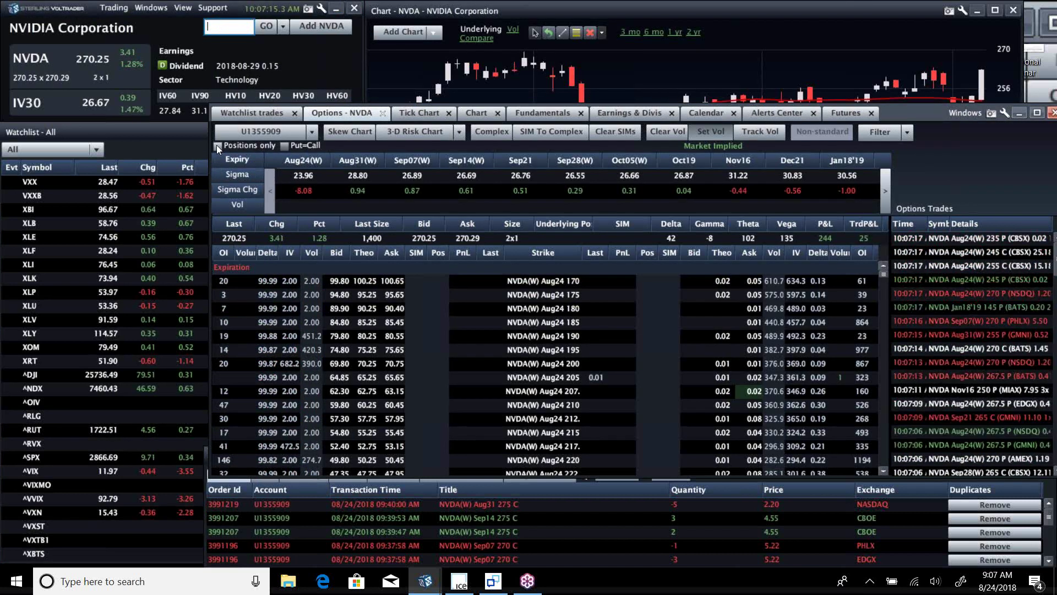
left_click(154, 154)
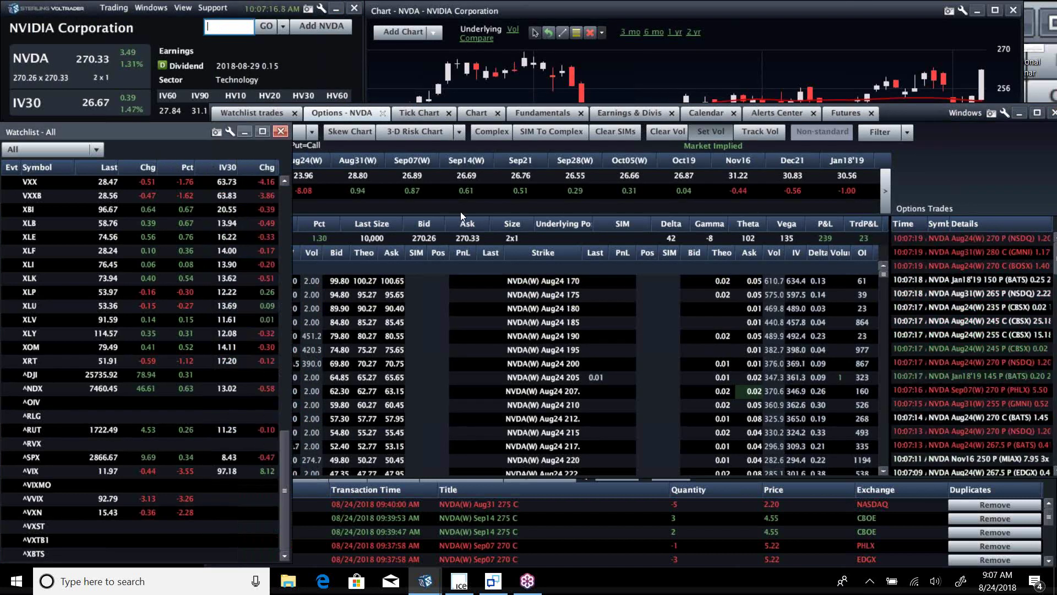